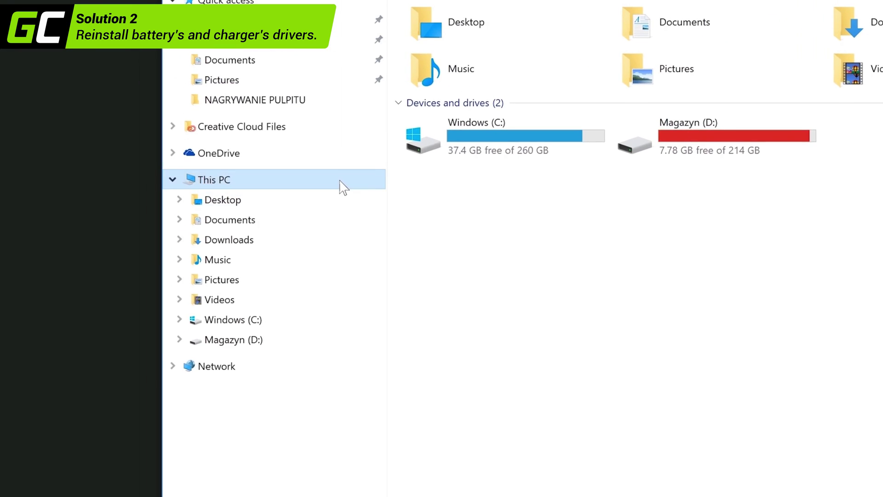
# - Open Device Manager through This PC's System properties
pyautogui.rightClick(340, 192)
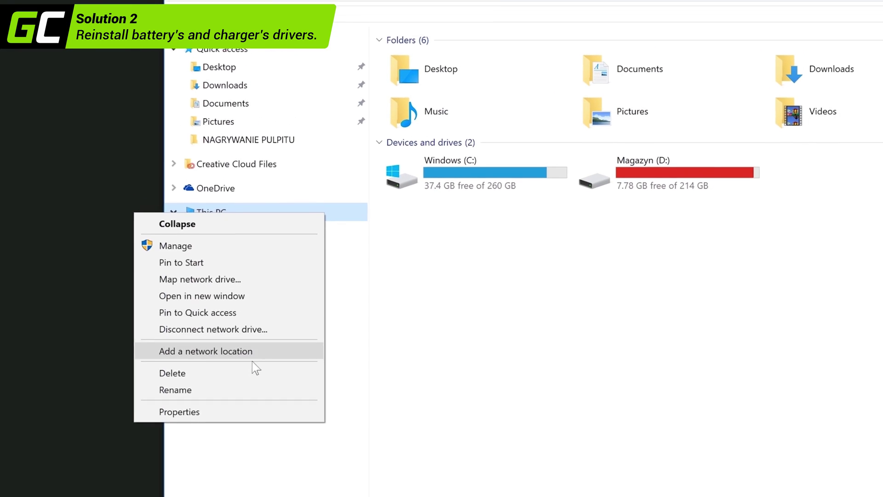
pyautogui.click(246, 413)
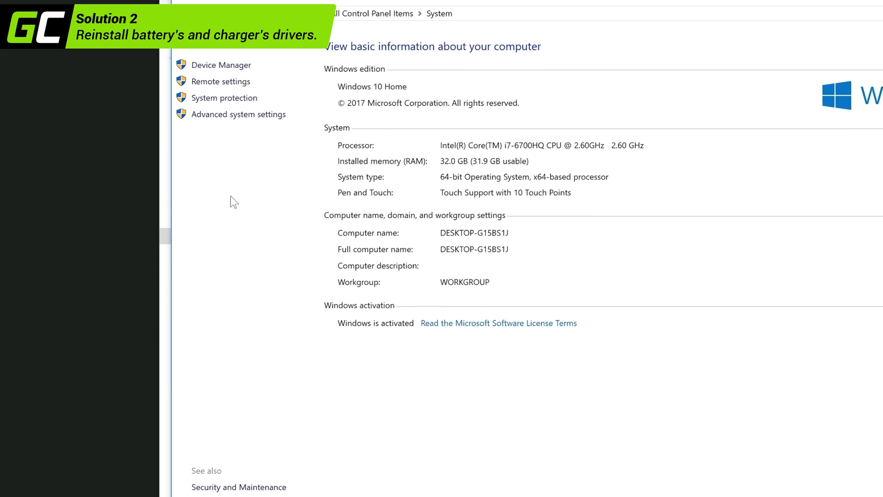
pyautogui.click(218, 75)
# - Expand Batteries and uninstall the Microsoft AC Adapter
pyautogui.doubleClick(65, 62)
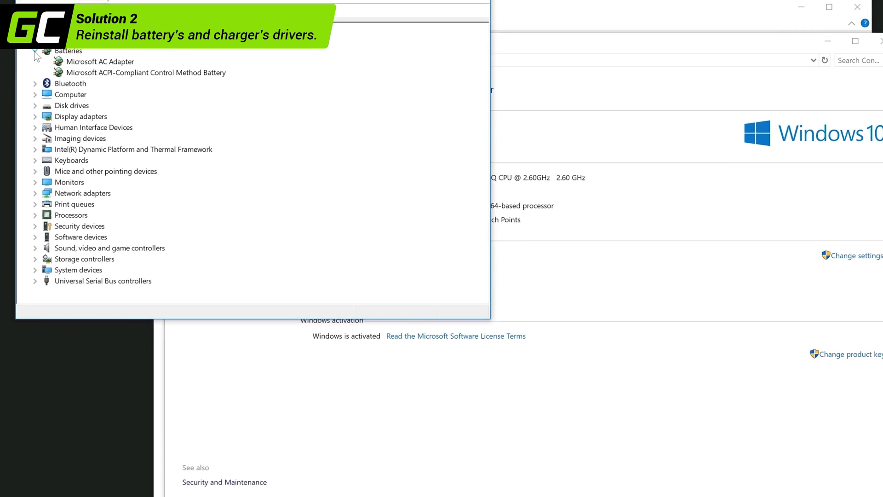
pyautogui.rightClick(118, 88)
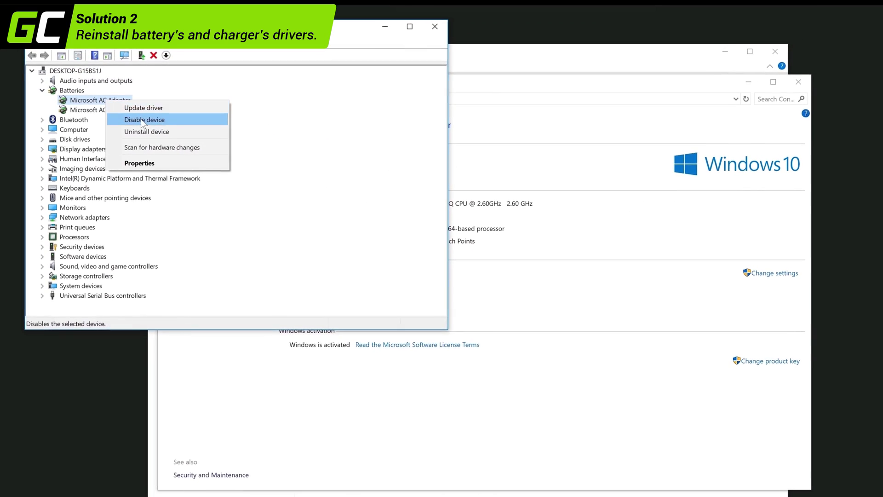
pyautogui.click(147, 130)
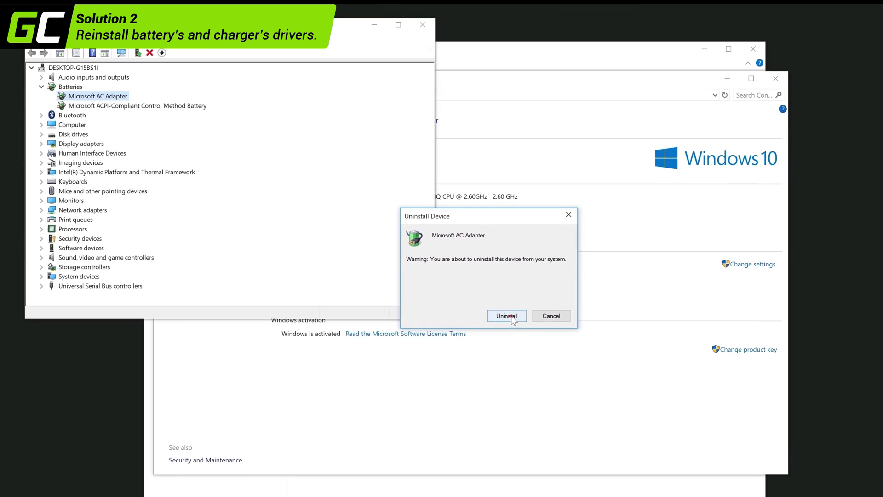
pyautogui.click(504, 315)
# - Uninstall the Microsoft ACPI-Compliant Control Method Battery
pyautogui.rightClick(120, 95)
pyautogui.click(152, 125)
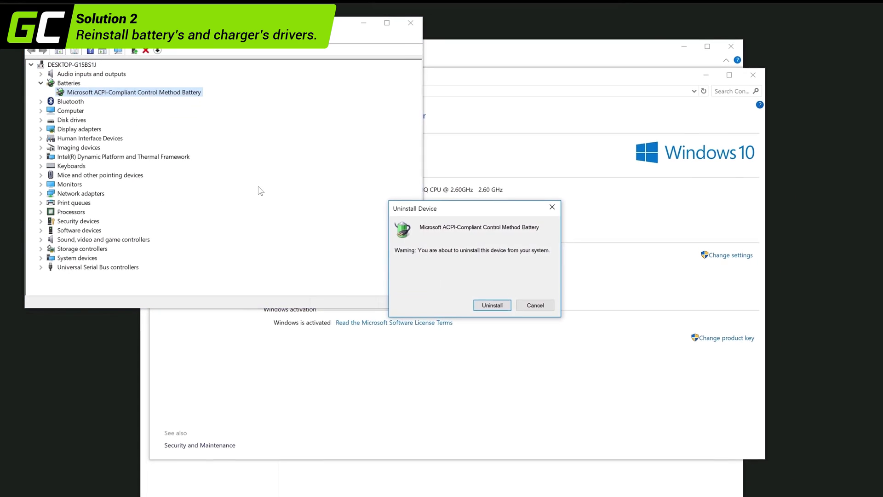
pyautogui.click(492, 304)
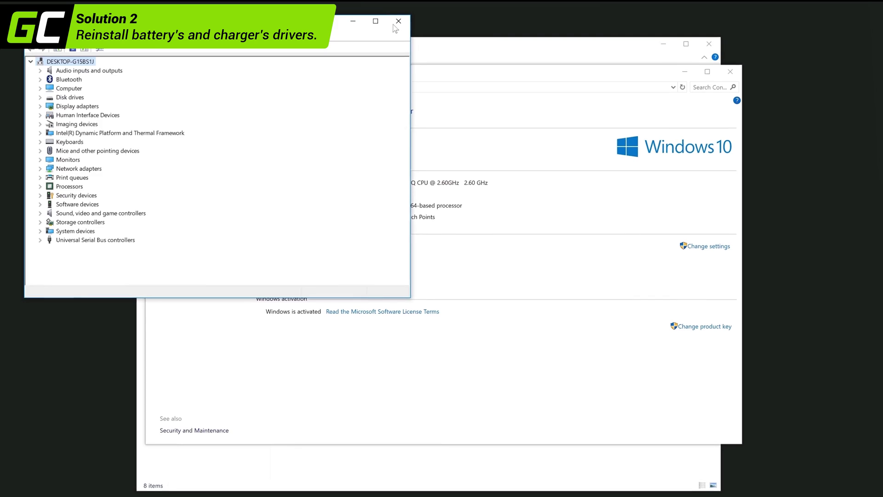